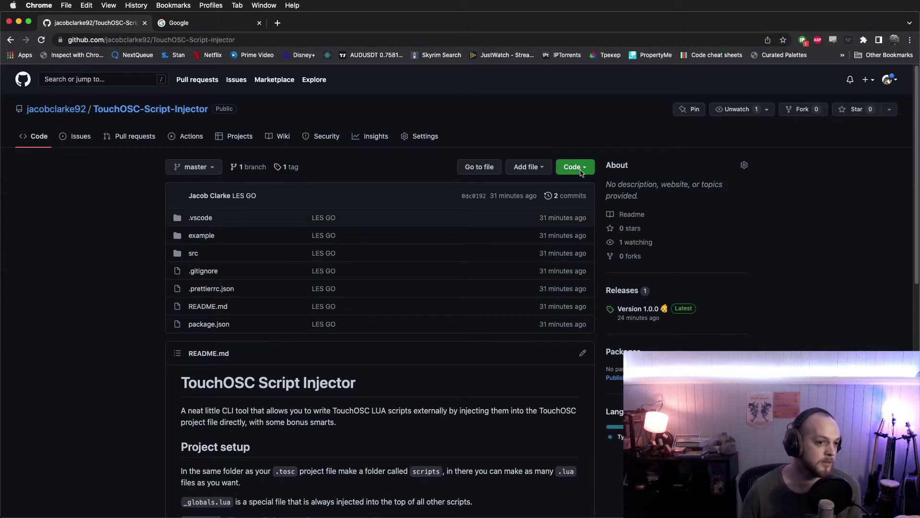
Check the Version 1.0.0 release assets, then return to the TouchOSC-Script-Injector repository page.
click(630, 313)
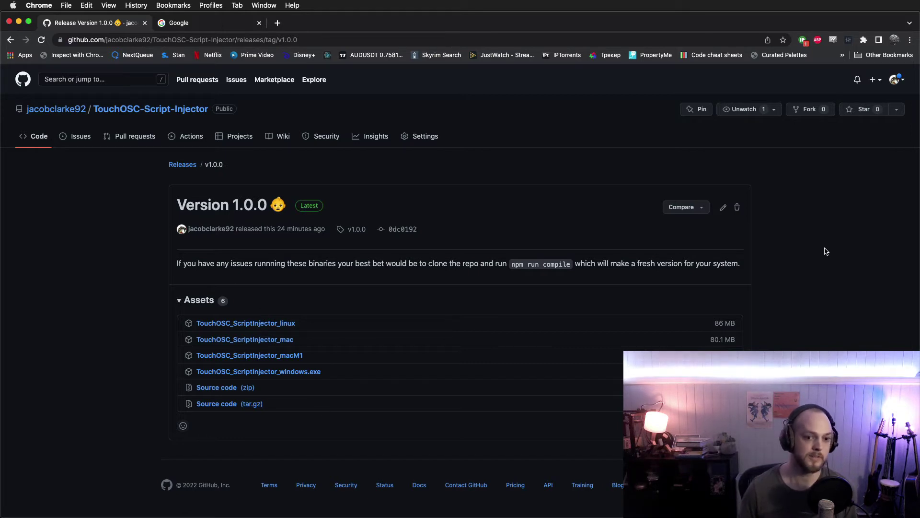
click(123, 112)
scroll(330, 356, down, 5)
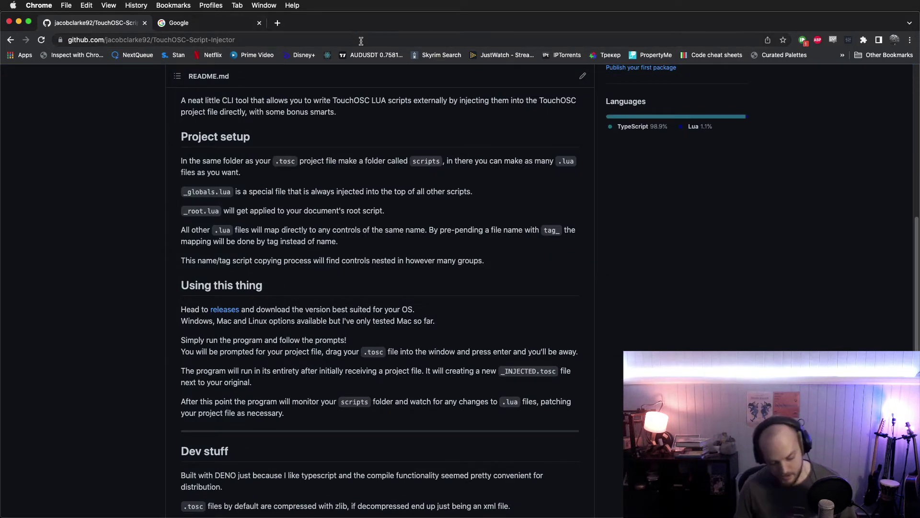
Hide Chrome and look over Project.tosc and the four .lua files in the scripts folder.
key(super+h)
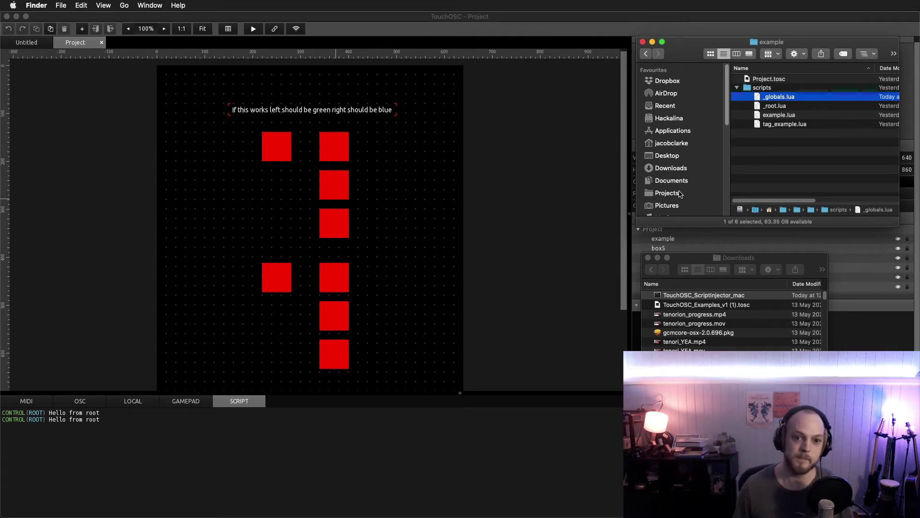
click(760, 174)
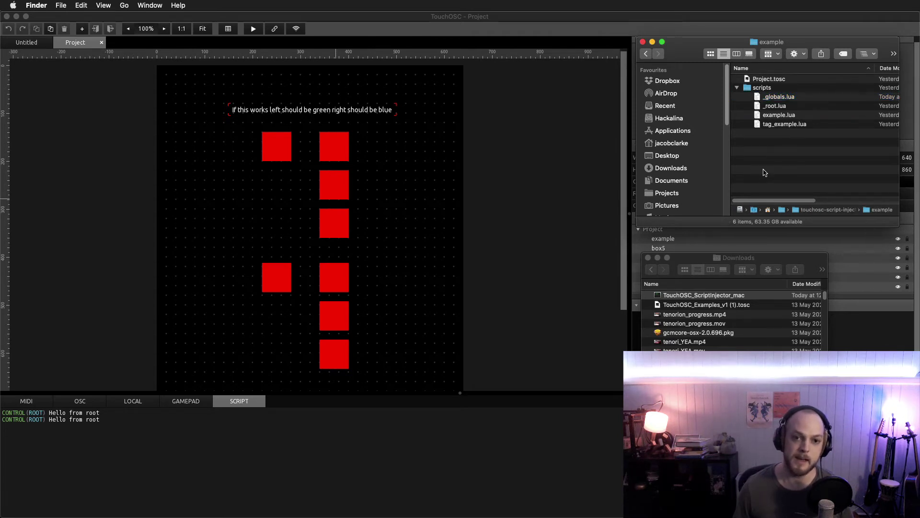
click(757, 89)
click(767, 81)
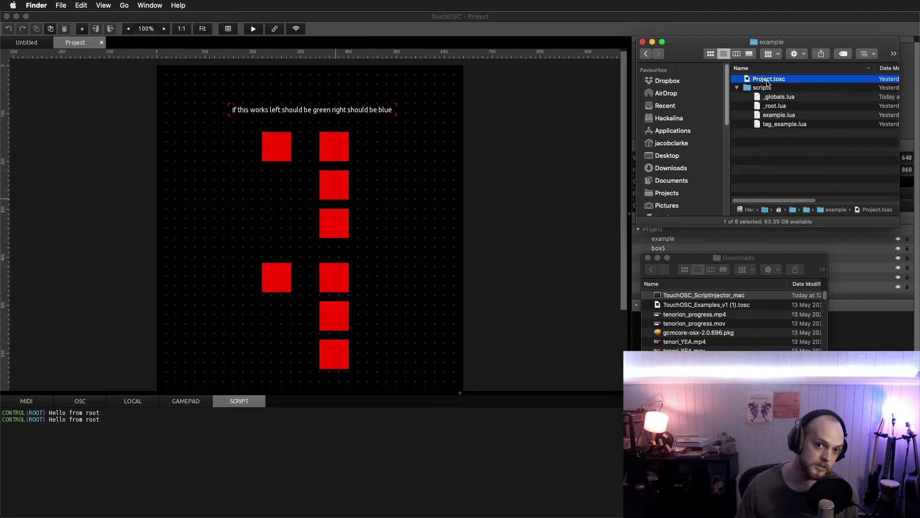
drag(765, 94, 790, 149)
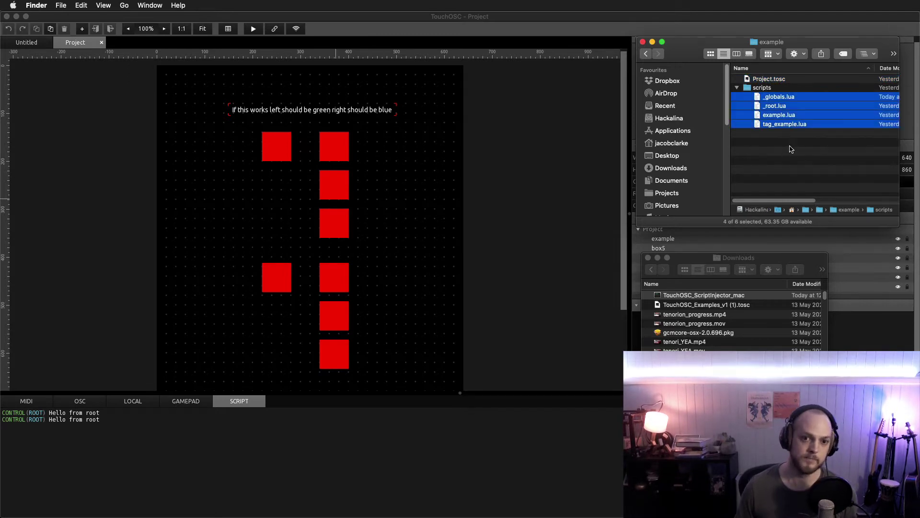
key(super+Tab)
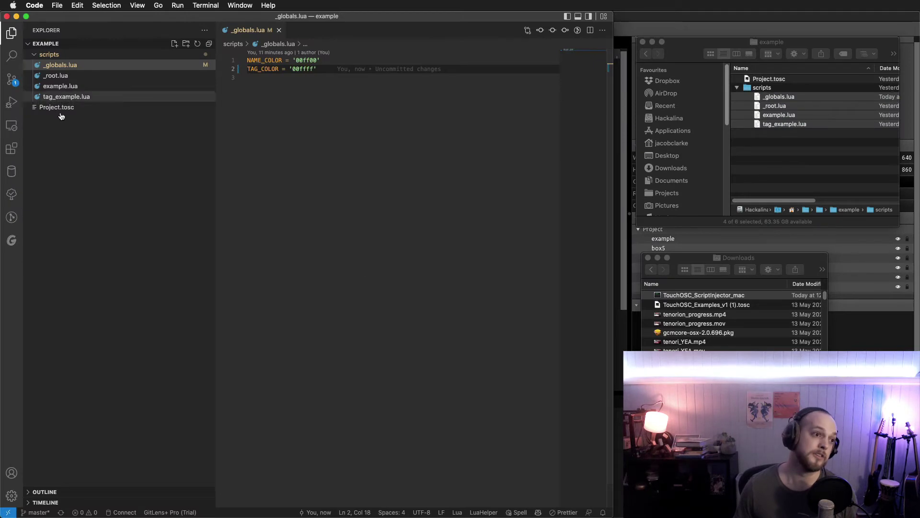
Read the _globals.lua colour values and skim _root.lua, example.lua and tag_example.lua.
click(77, 66)
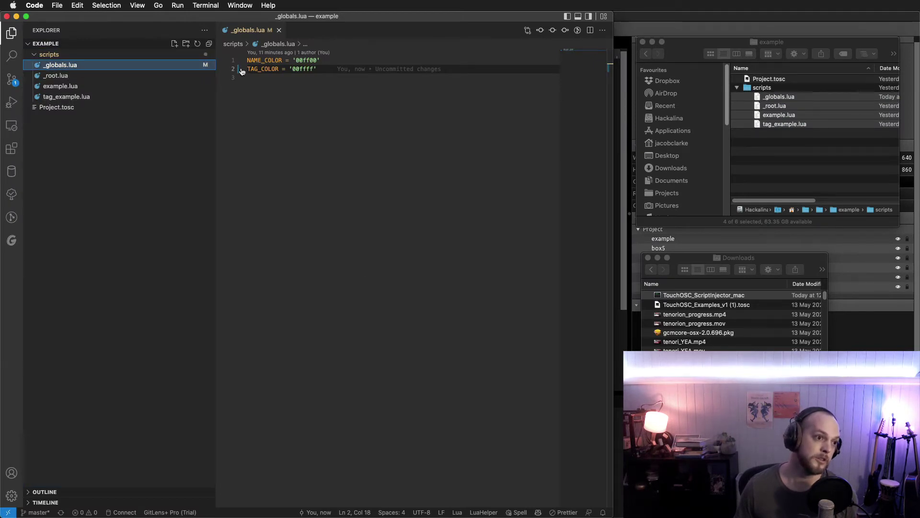
click(304, 92)
key(super+shift+Up)
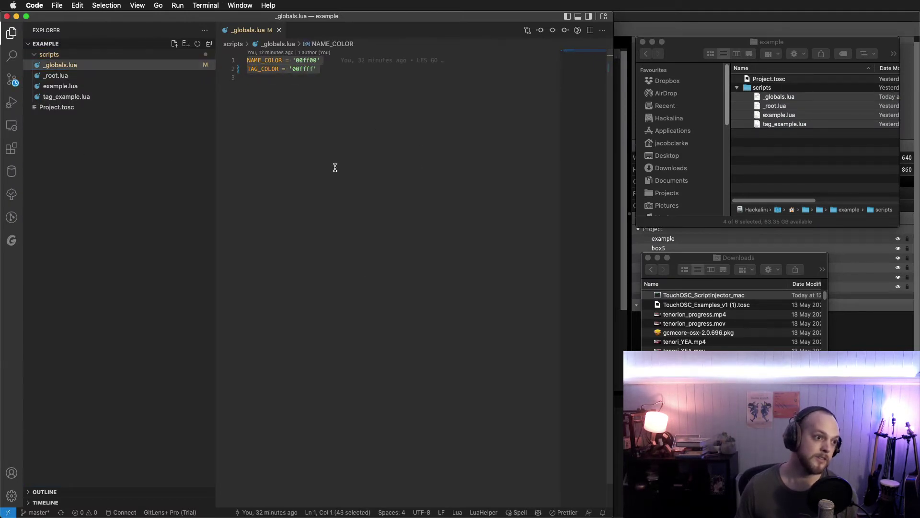
click(56, 76)
click(61, 87)
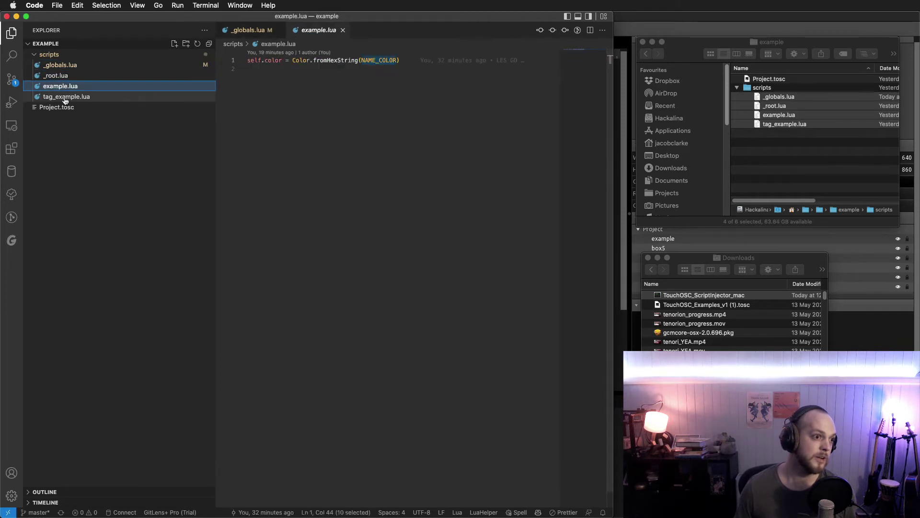
shift+click(66, 77)
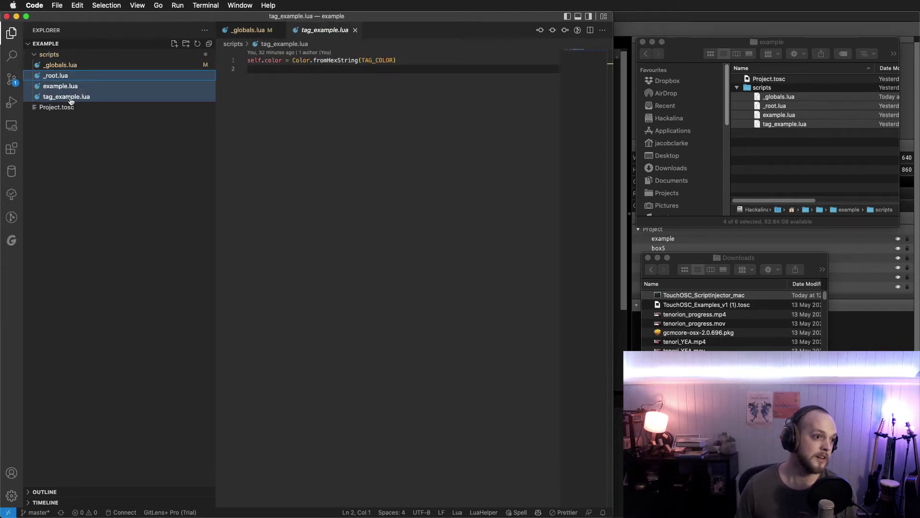
Revisit _root.lua and example.lua, then study tag_example.lua's TAG_COLOR colouring.
click(73, 77)
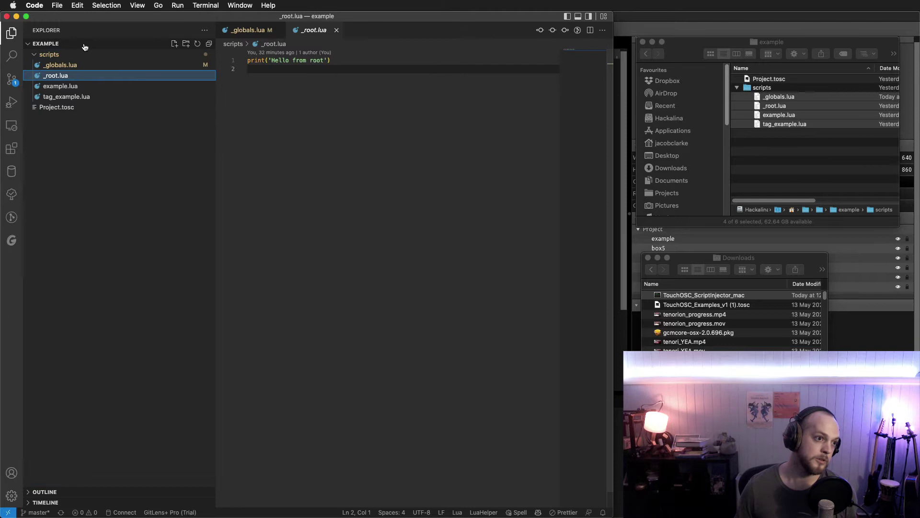
click(72, 86)
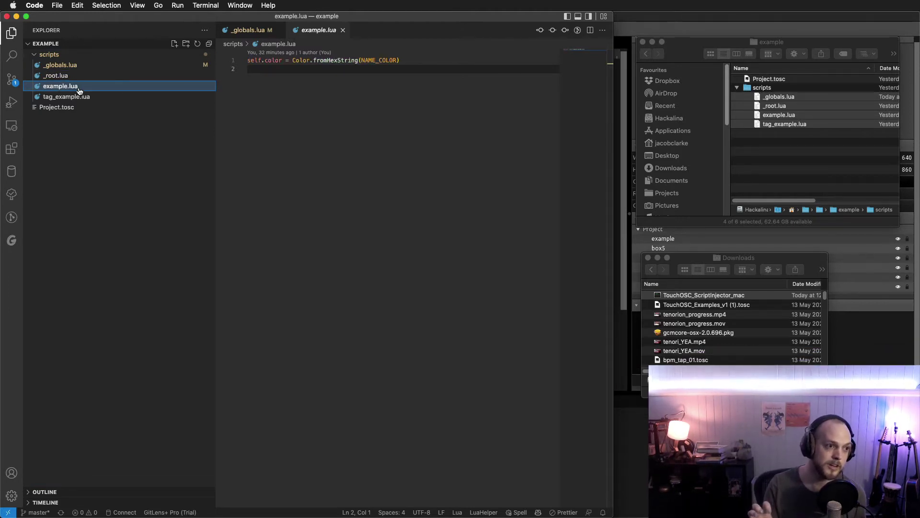
click(46, 100)
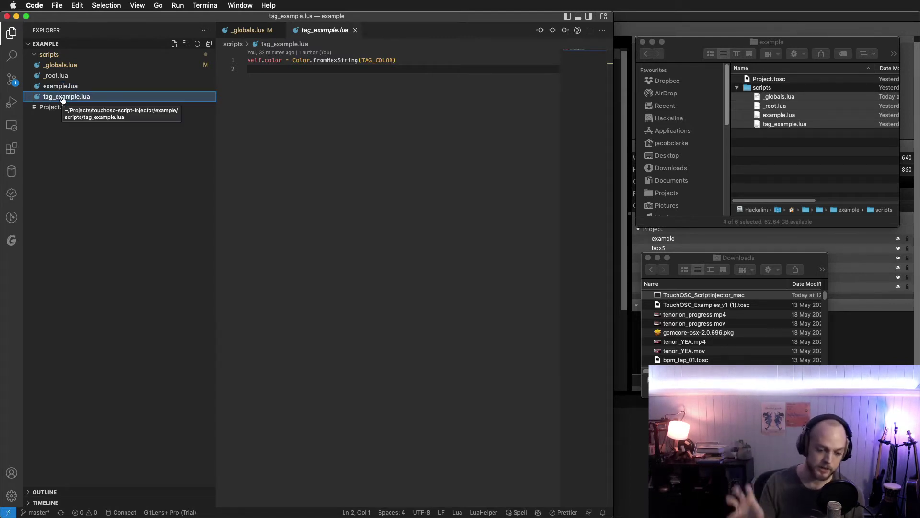
click(586, 107)
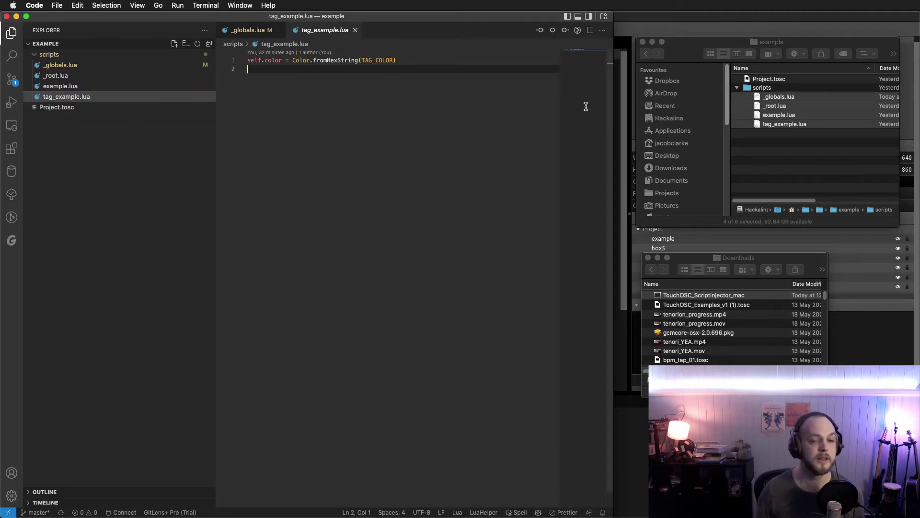
click(770, 157)
click(398, 172)
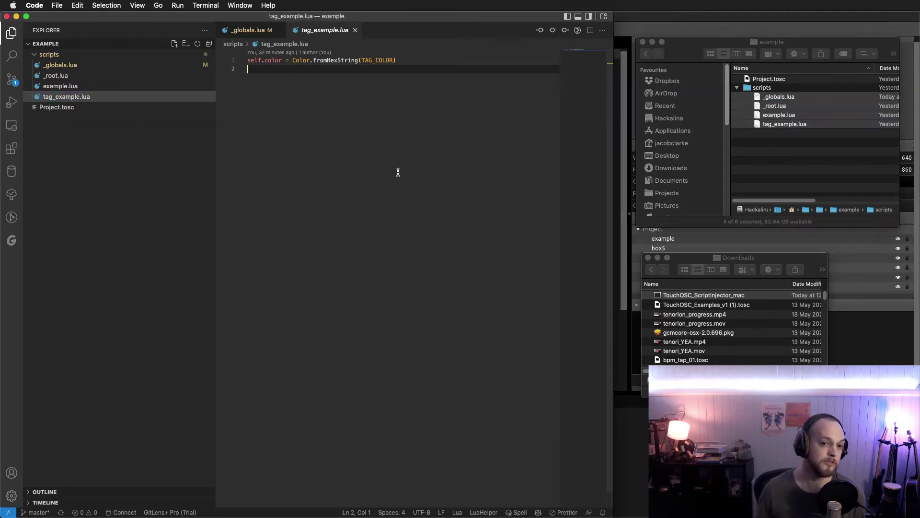
click(798, 144)
Close the open Project documents and reopen Project.tosc fresh in TouchOSC.
double_click(770, 80)
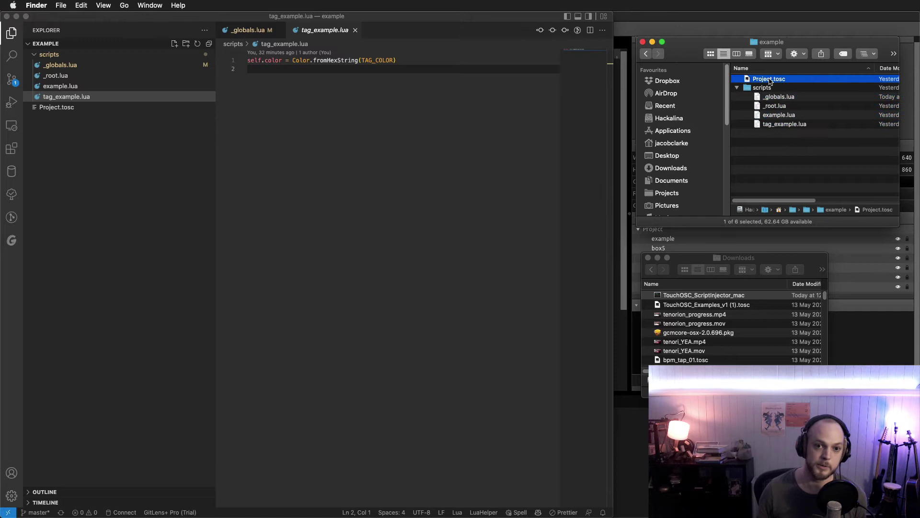
key(super+w)
key(super+w)
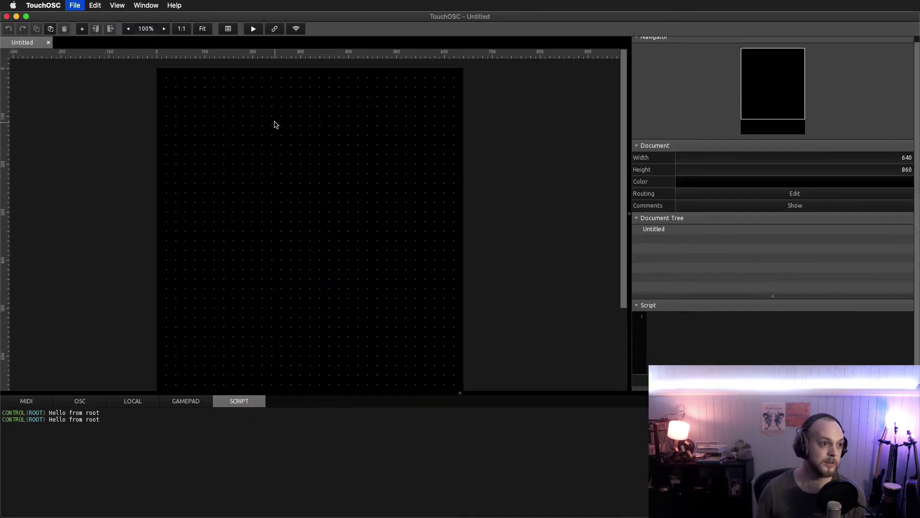
key(super+Tab)
double_click(777, 79)
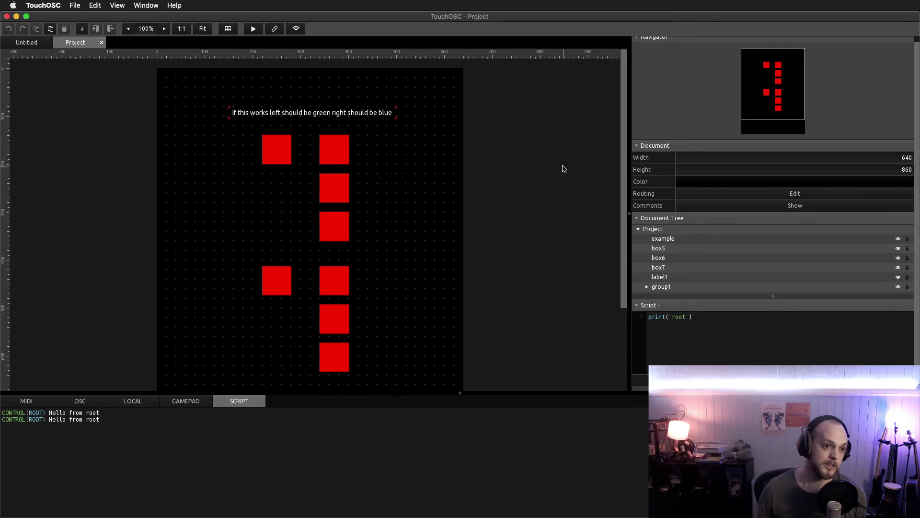
Confirm the top-left box is named example and the upper right boxes are tagged example.
click(281, 158)
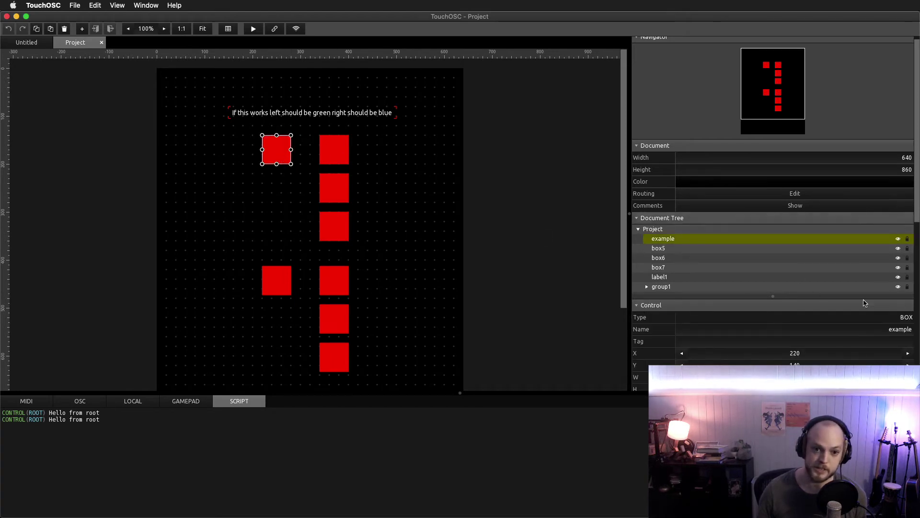
double_click(889, 327)
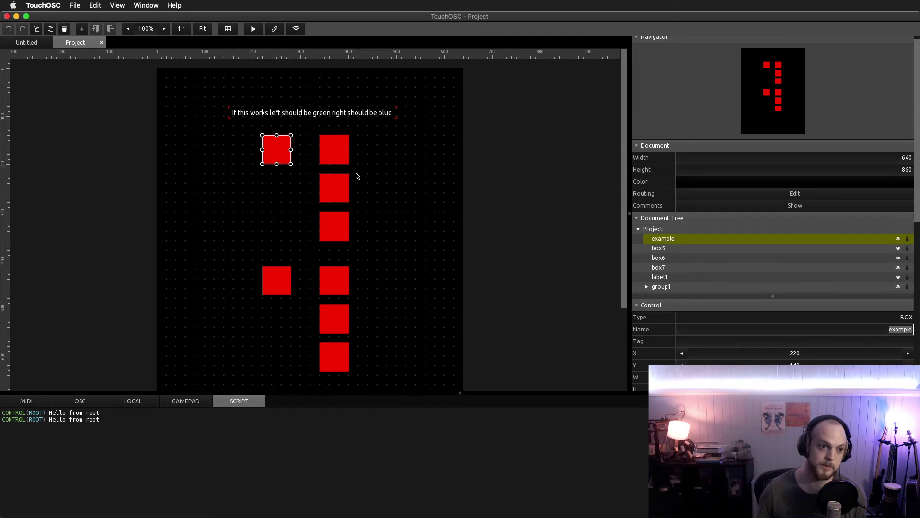
click(344, 156)
drag(373, 230, 317, 133)
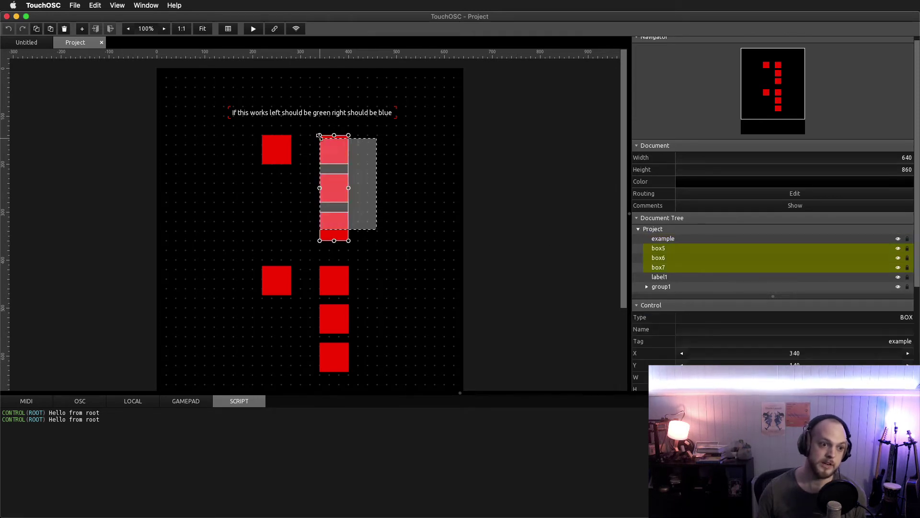
double_click(891, 342)
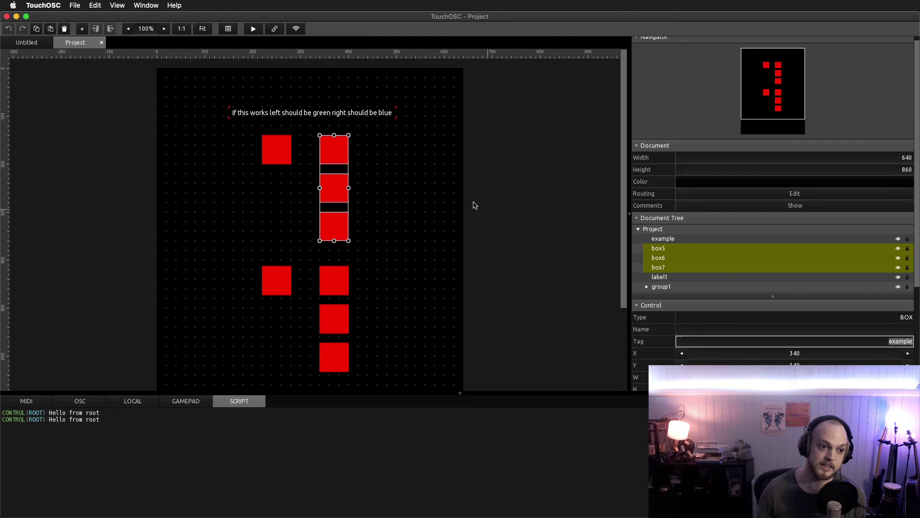
Inspect the middle right-hand box and the lower box group, then deselect everything.
click(470, 203)
click(343, 190)
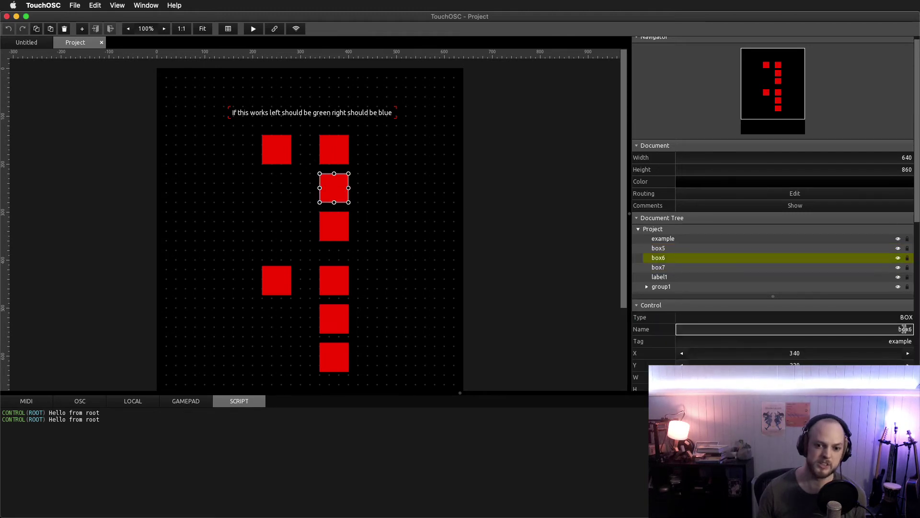
click(474, 261)
click(322, 310)
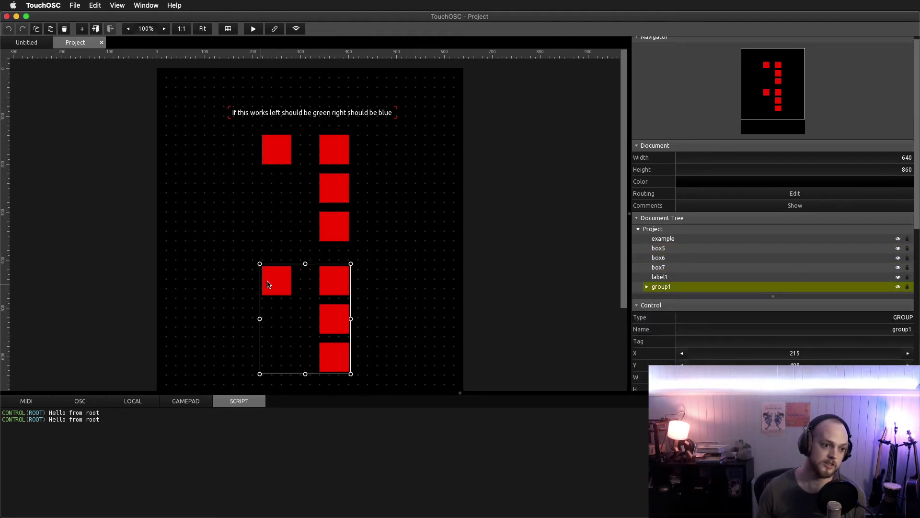
click(498, 181)
Launch TouchOSC_ScriptInjector_mac beside Finder and drop Project.tosc into its Terminal prompt.
key(super+Tab)
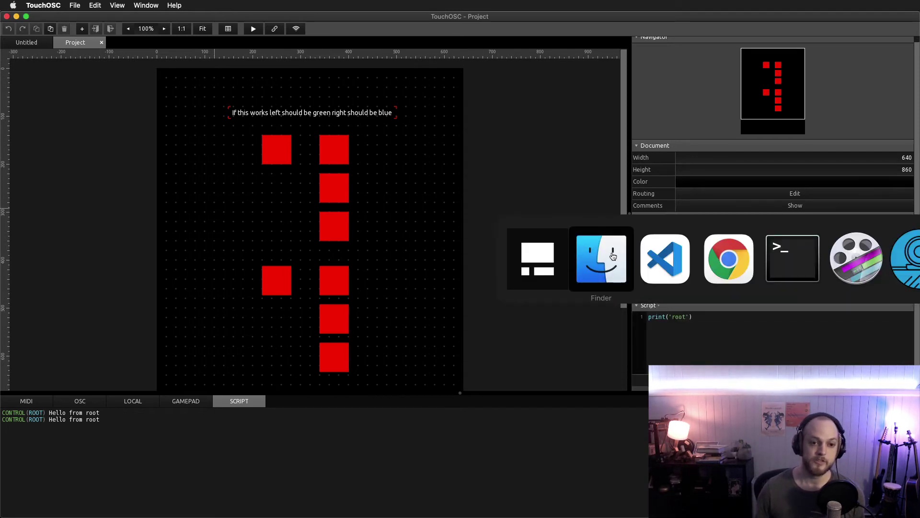
click(613, 257)
double_click(714, 300)
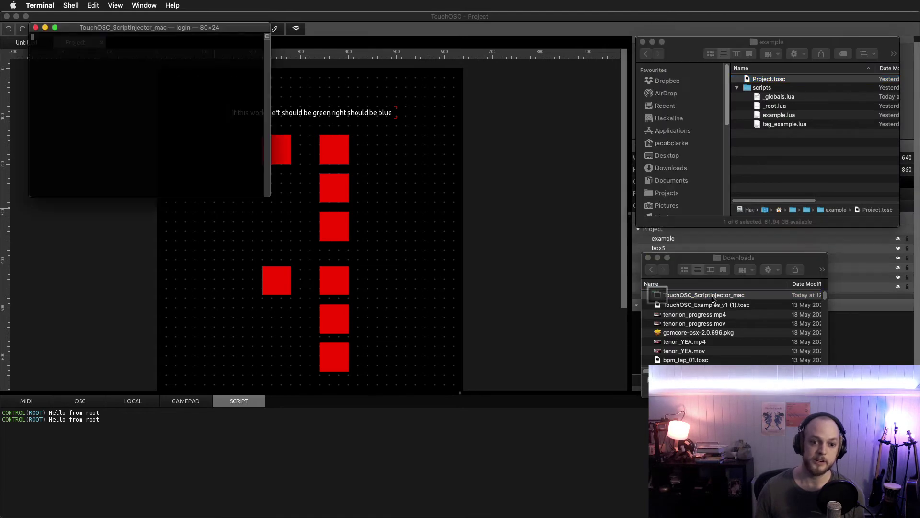
drag(133, 29, 763, 149)
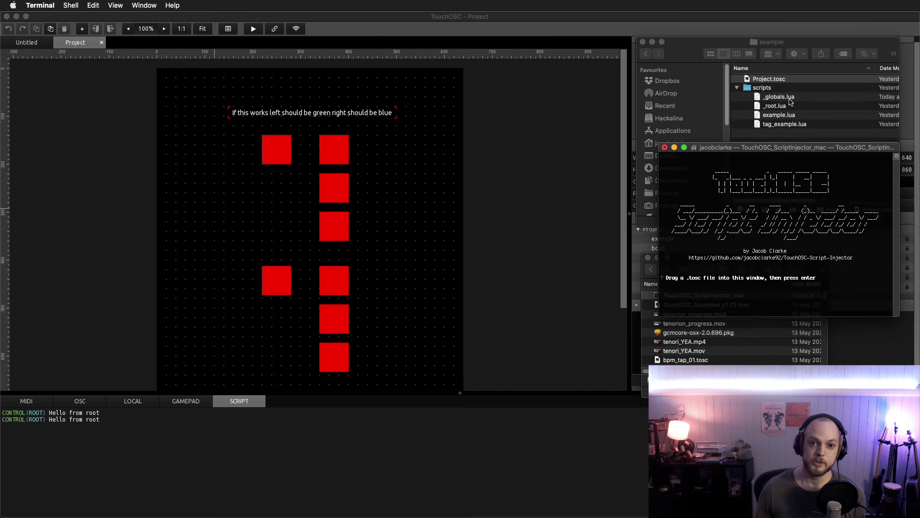
drag(768, 79, 786, 264)
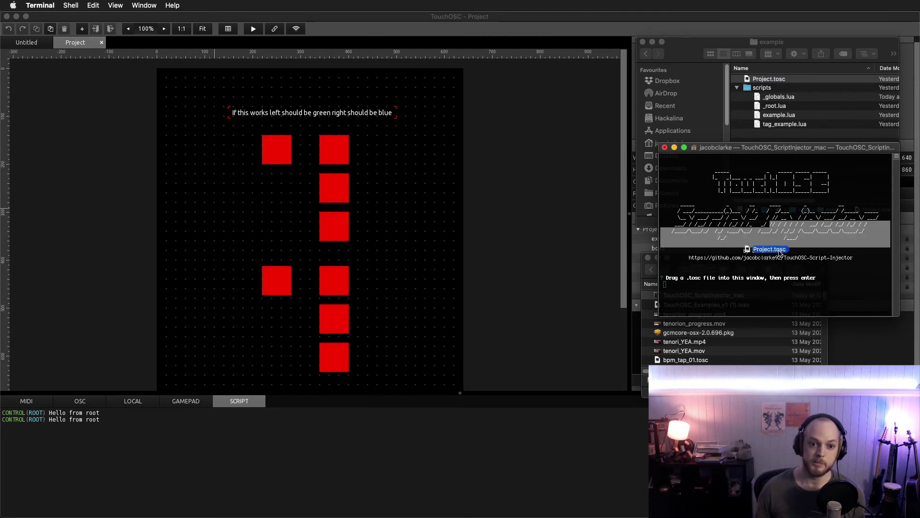
click(804, 260)
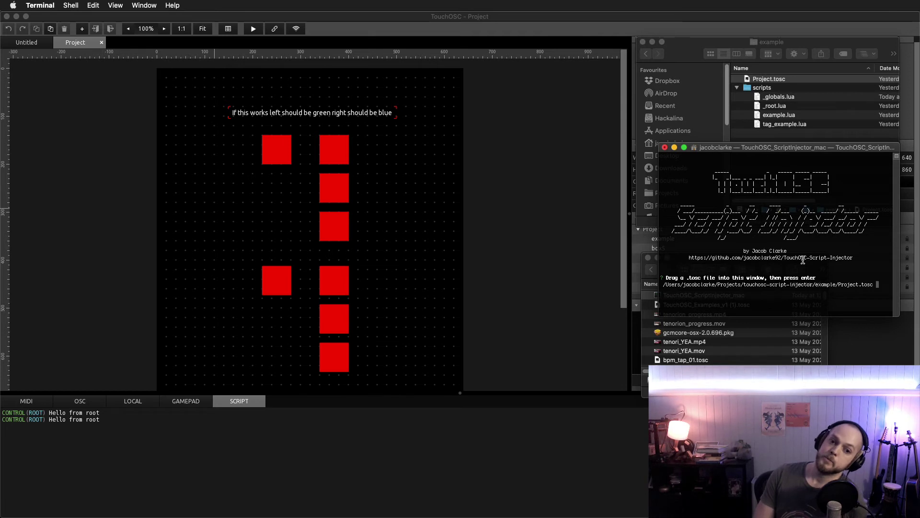
Run the injector on Project.tosc and review the output listing the applied script files.
key(Return)
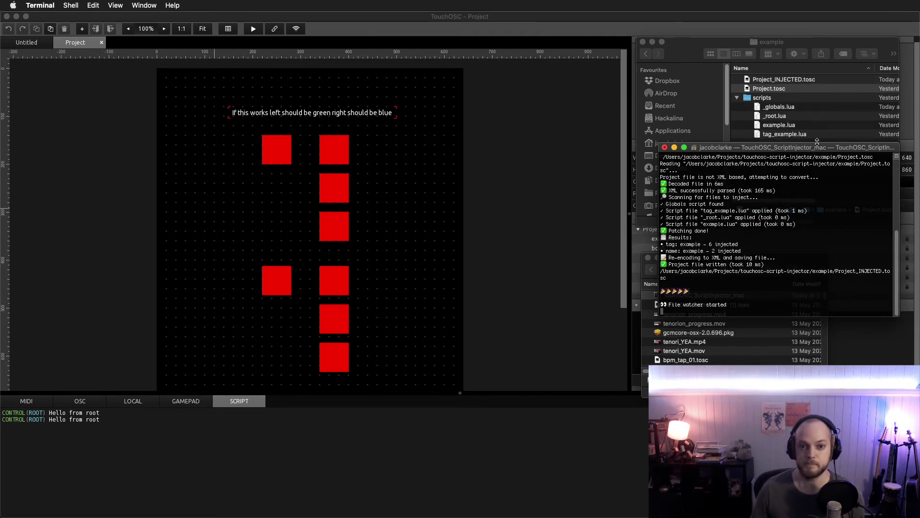
drag(817, 141, 826, 60)
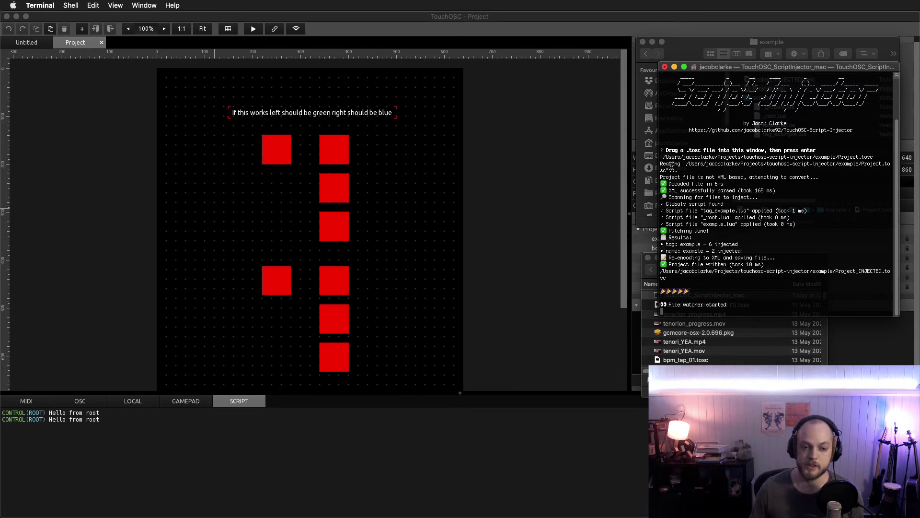
drag(670, 165, 729, 266)
click(690, 210)
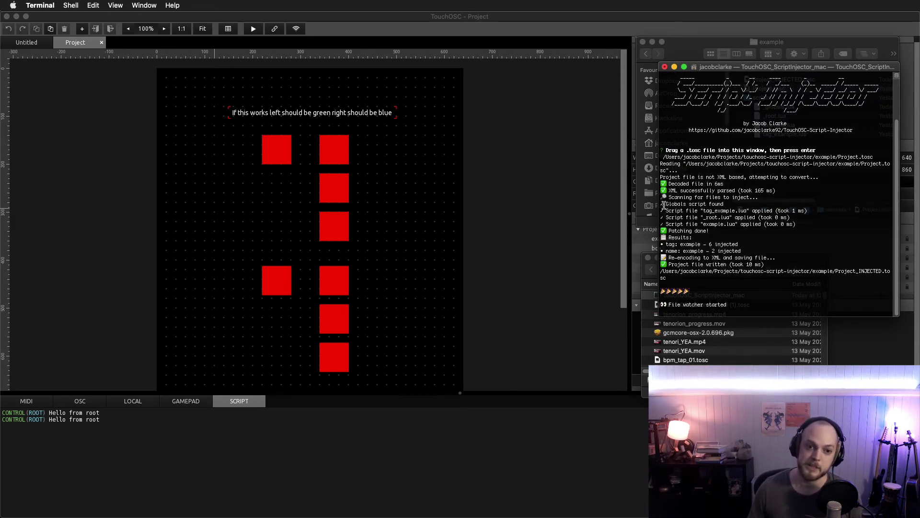
drag(674, 196, 715, 251)
click(698, 224)
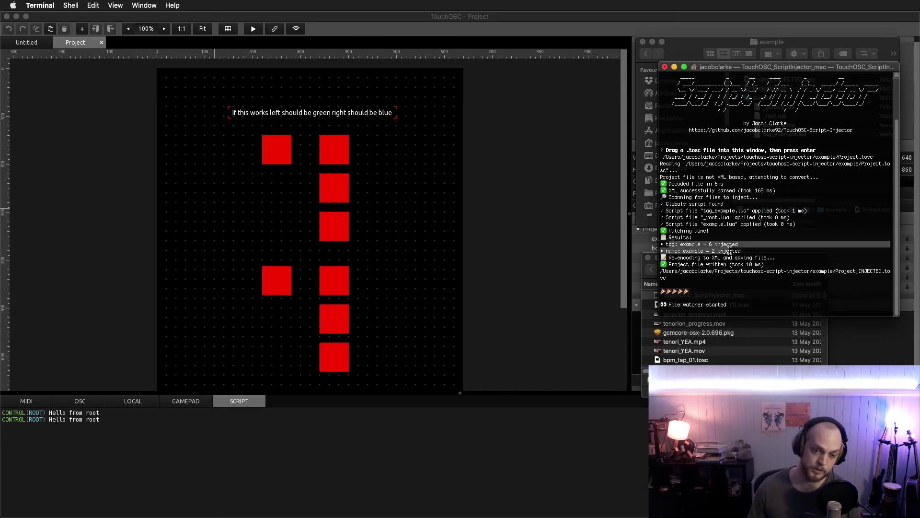
Check the six tag and two name injection counts, then hide the Terminal window.
click(755, 251)
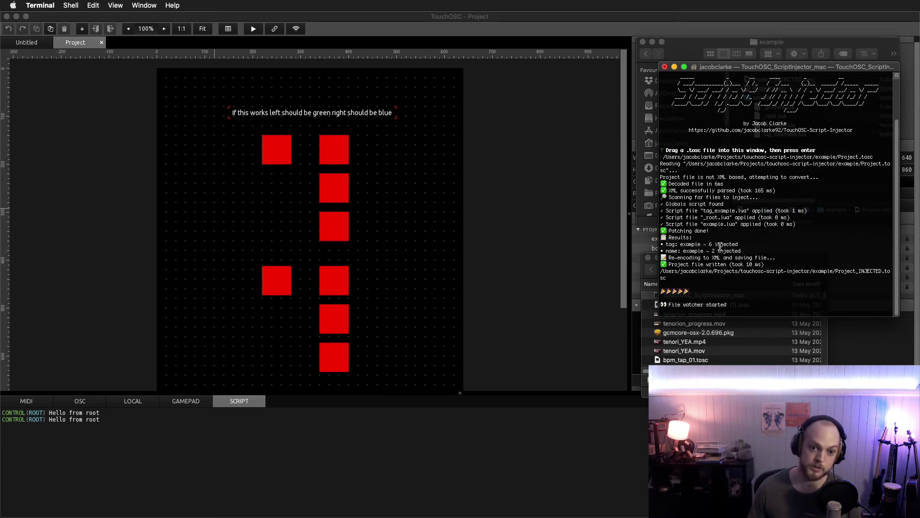
drag(707, 242, 756, 249)
click(754, 217)
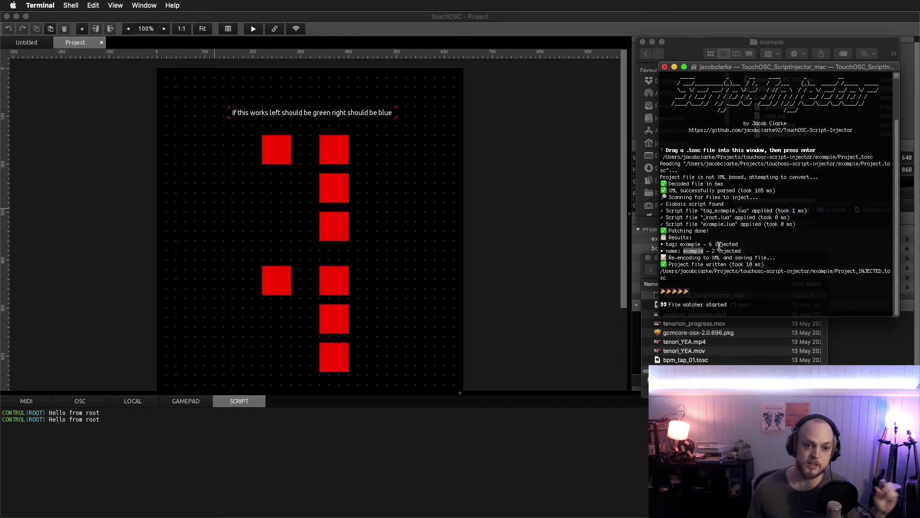
click(669, 245)
drag(680, 244, 702, 243)
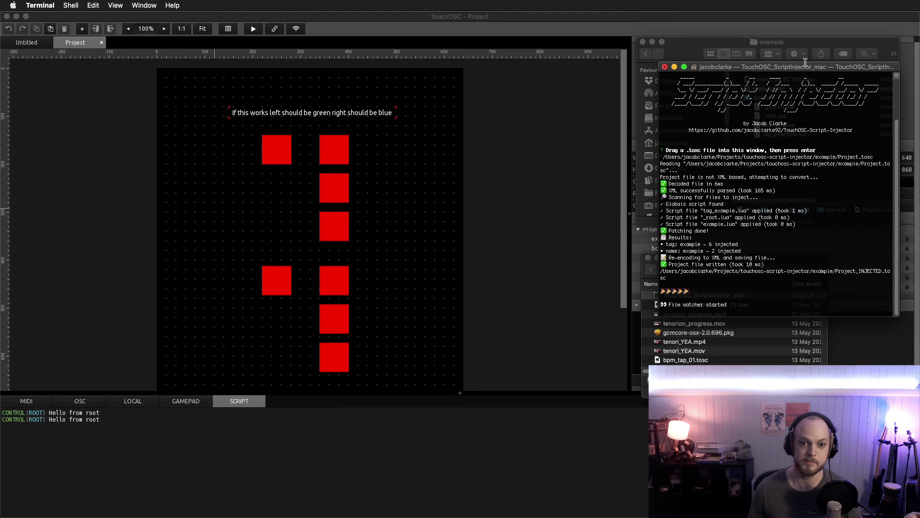
key(super+w)
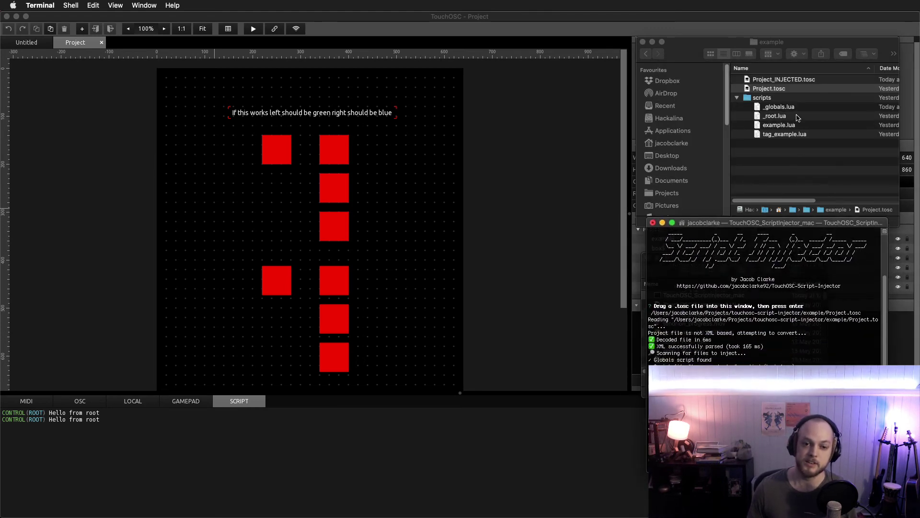
Open Project_INJECTED.tosc from the example folder in TouchOSC.
click(788, 185)
click(793, 81)
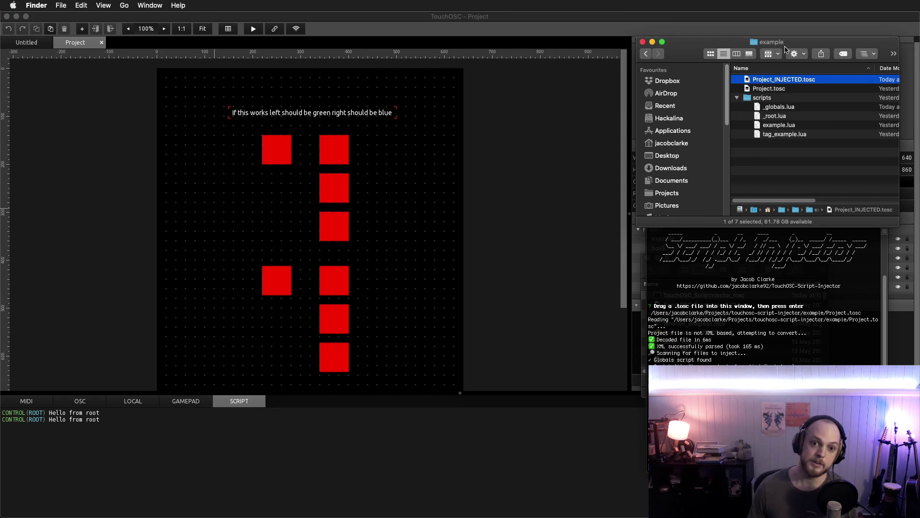
click(803, 173)
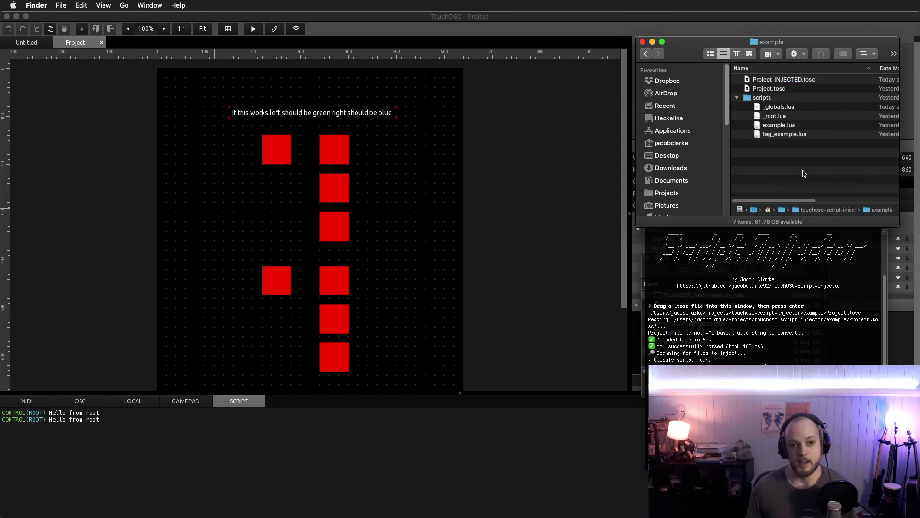
double_click(800, 83)
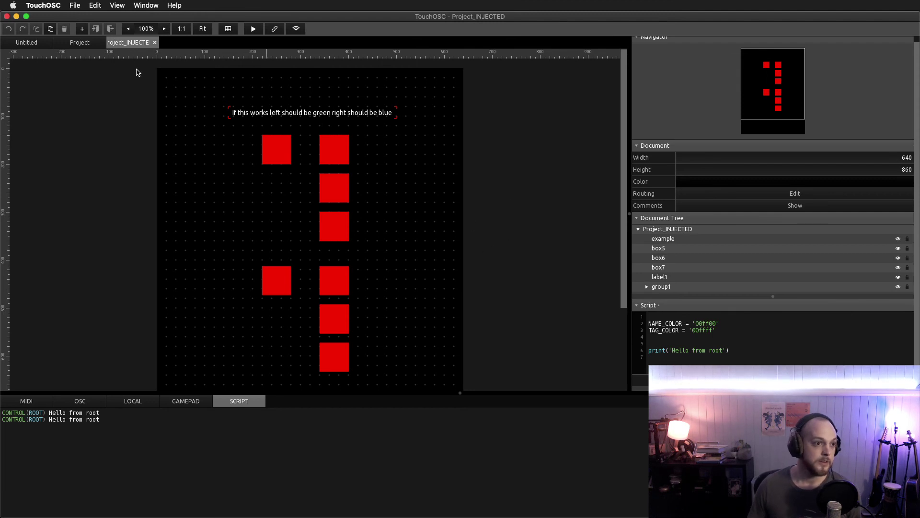
click(79, 43)
click(121, 46)
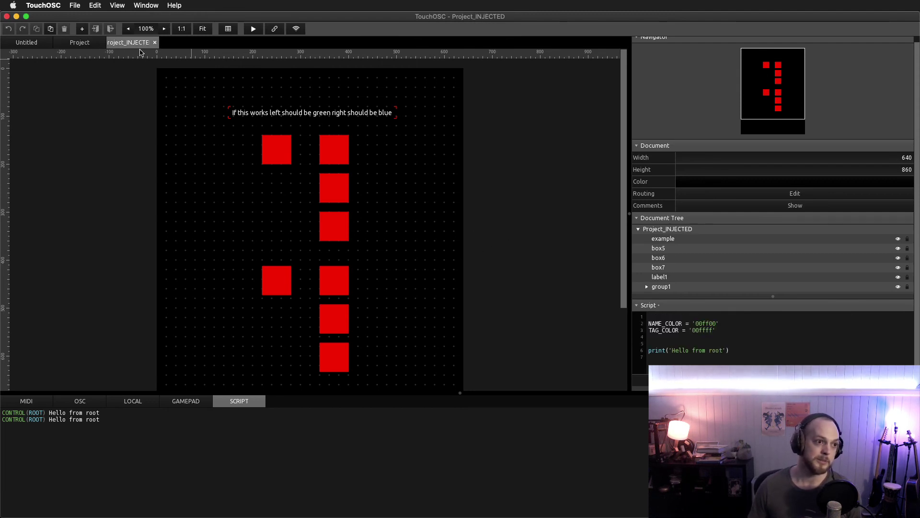
click(750, 338)
key(super+a)
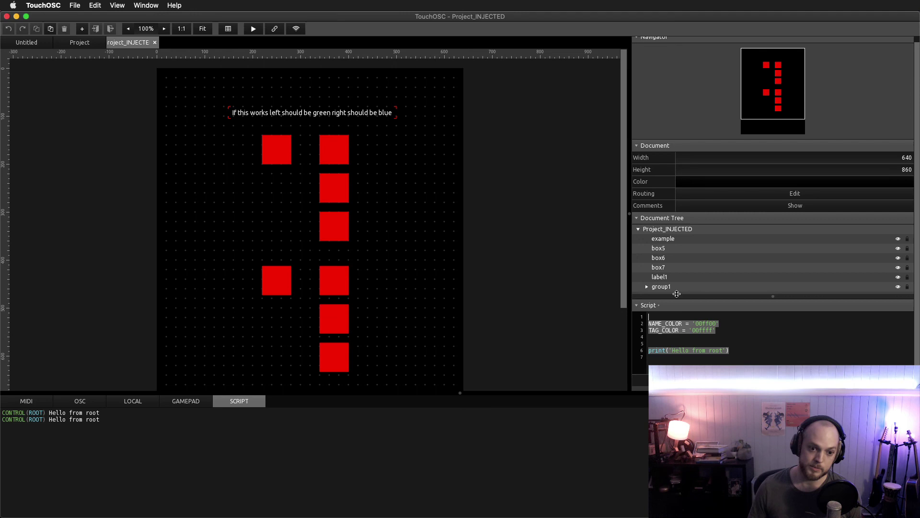
click(513, 292)
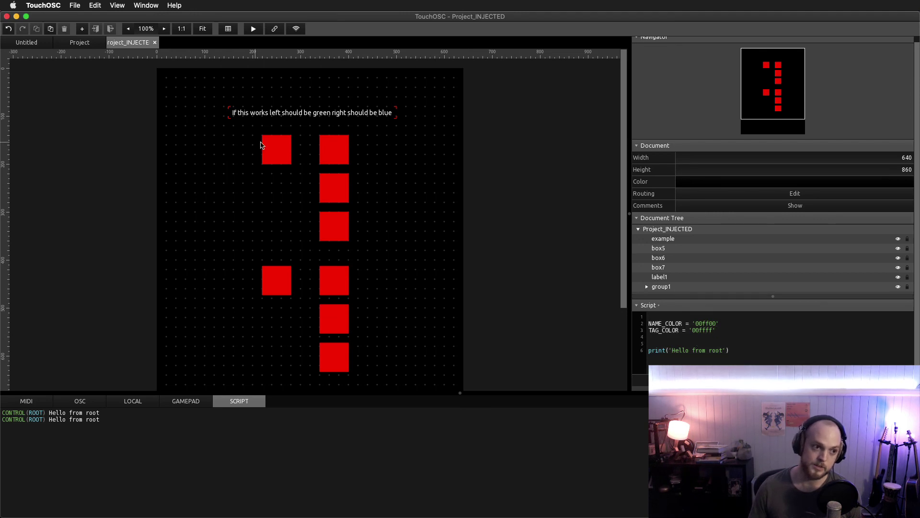
click(273, 148)
scroll(719, 216, down, 10)
click(691, 354)
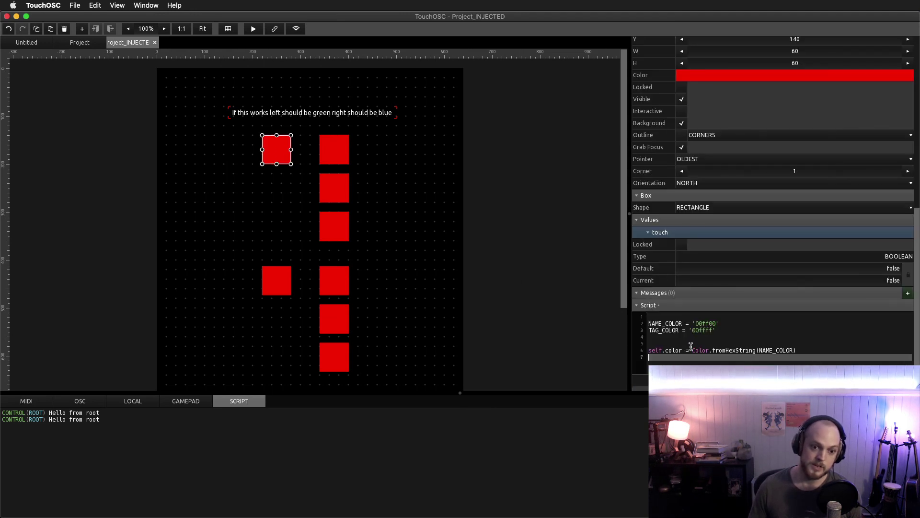
click(442, 153)
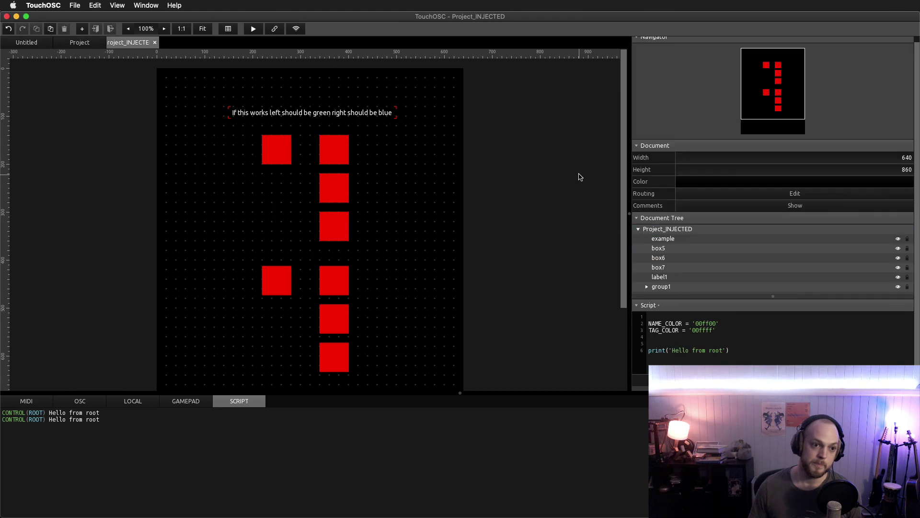
Run the injected layout (green left, blue right boxes), then run the original, which stays red.
click(255, 31)
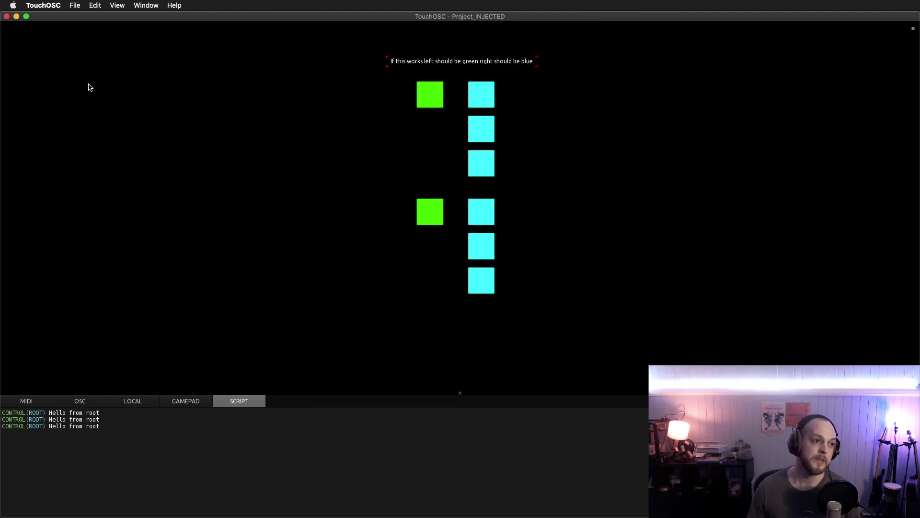
key(super+r)
click(78, 43)
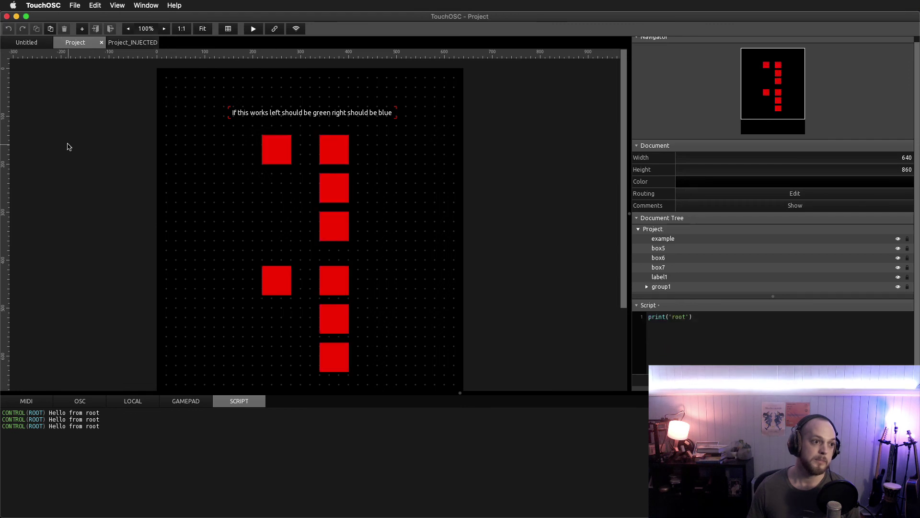
key(super+r)
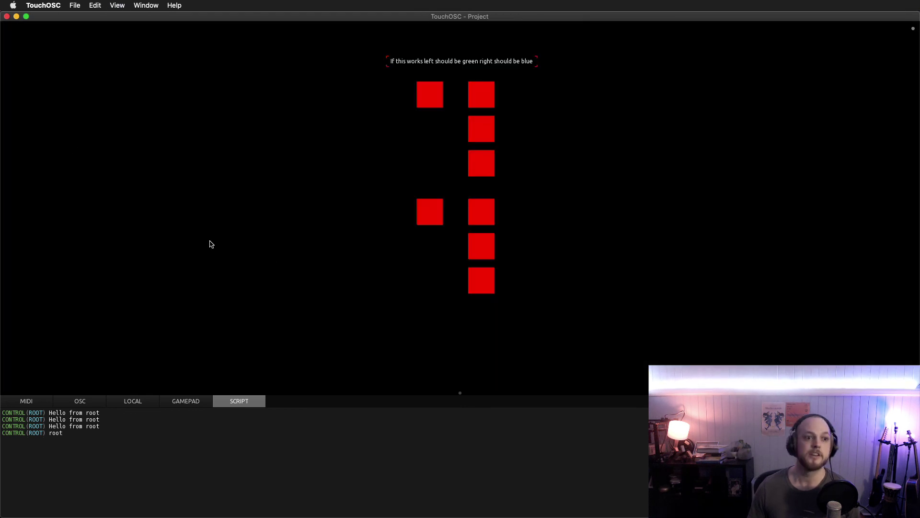
key(super+r)
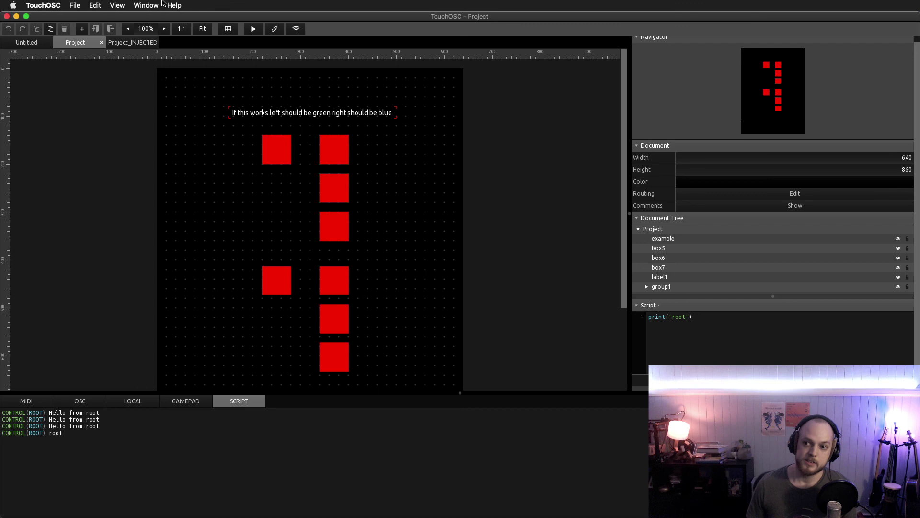